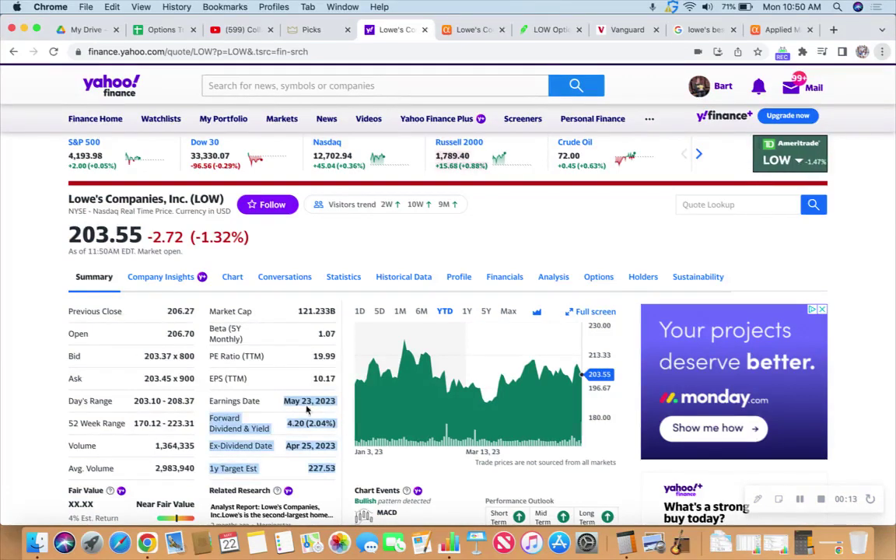
- Look up the Home Depot (HD) quote and show its one-month price chart
click(270, 407)
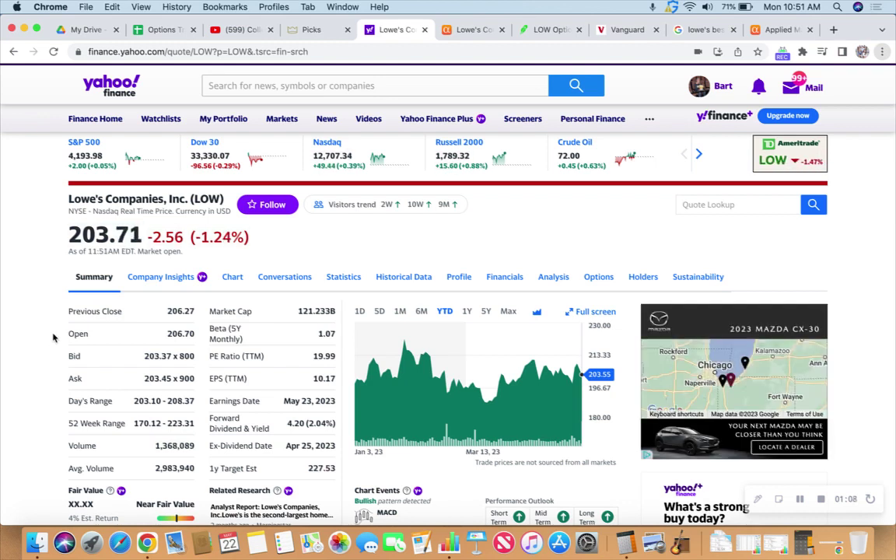
click(236, 86)
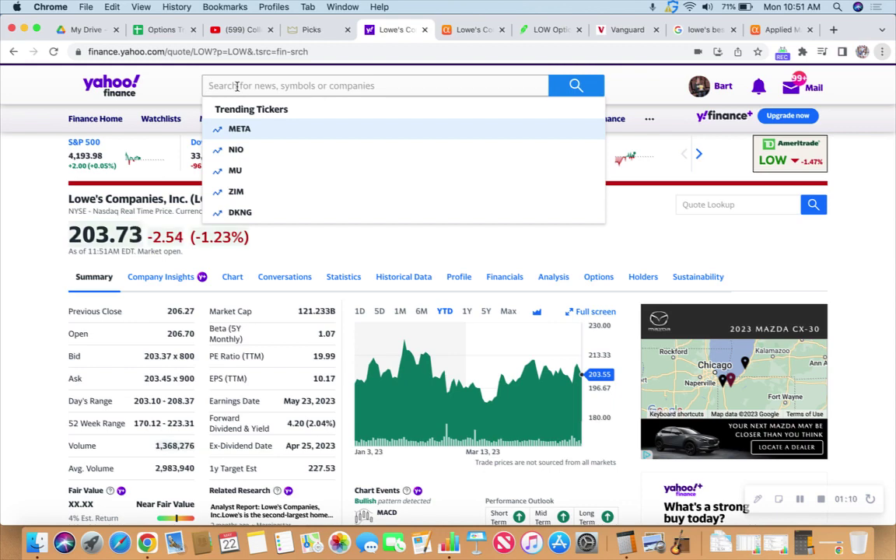
text(hd)
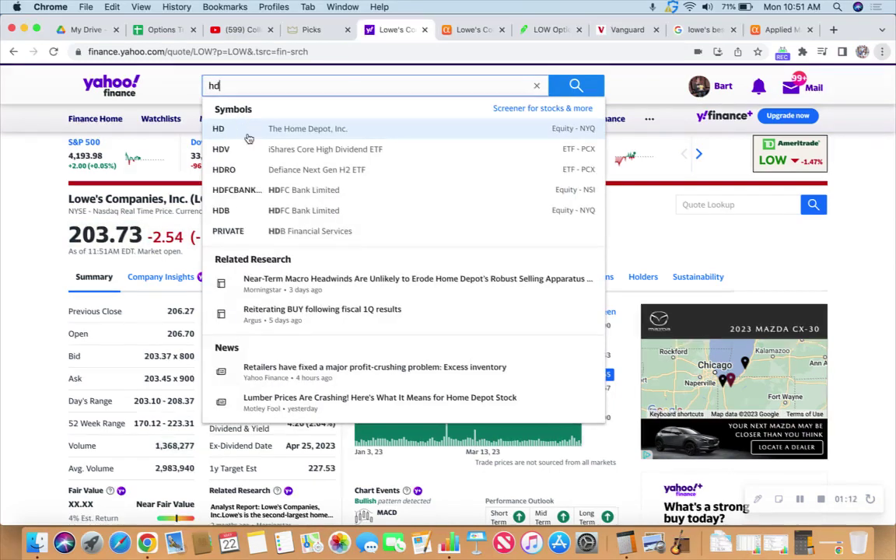
key(Return)
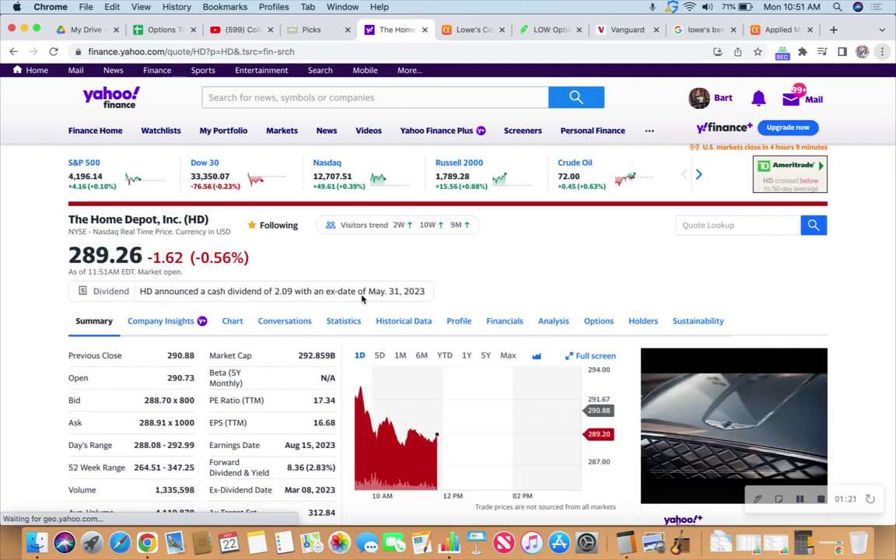
click(399, 351)
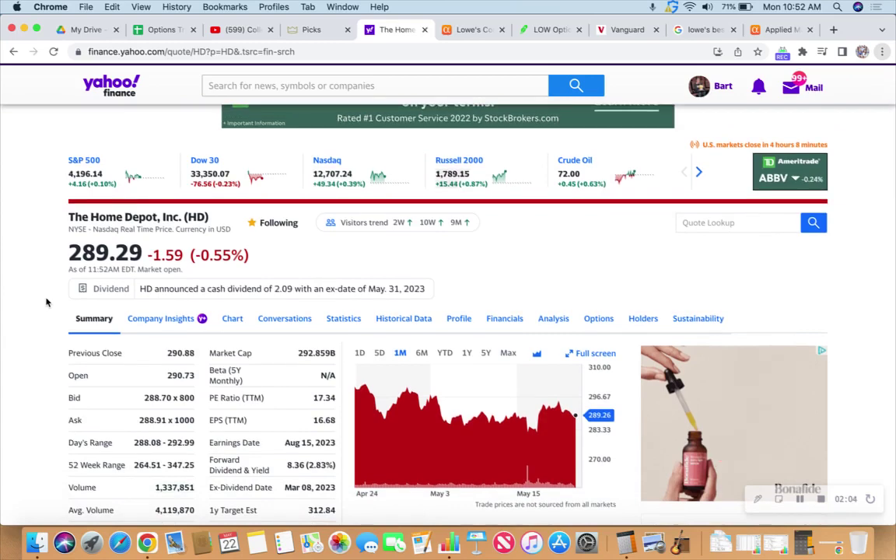
- Return to the Lowe's (LOW) quote and examine its current price and daily change
click(260, 85)
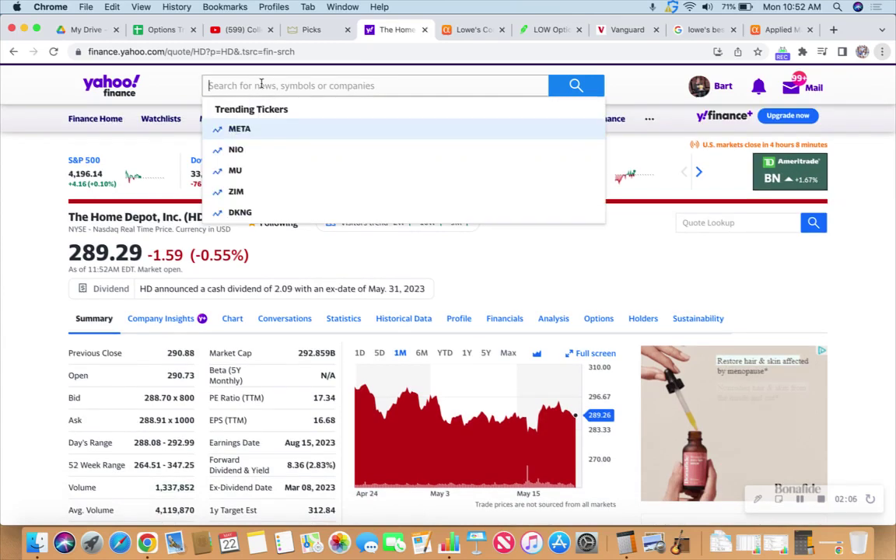
text(low)
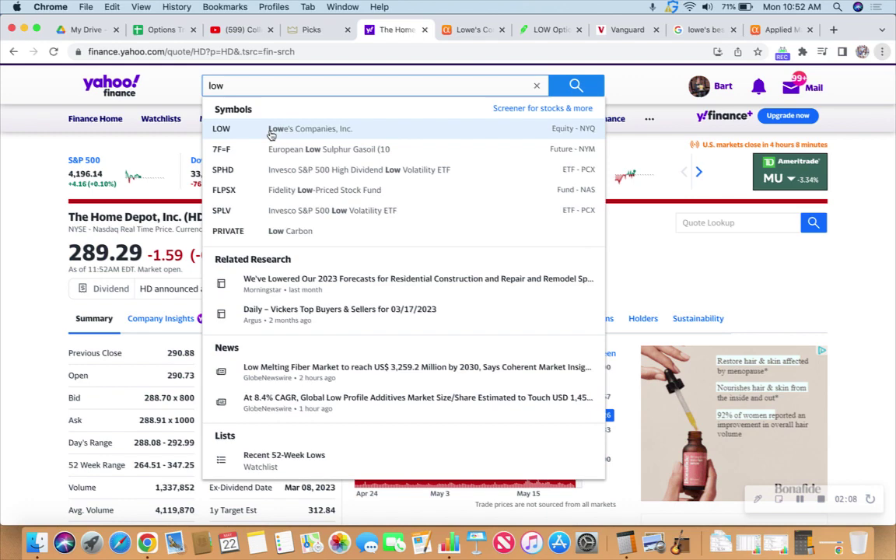
click(270, 131)
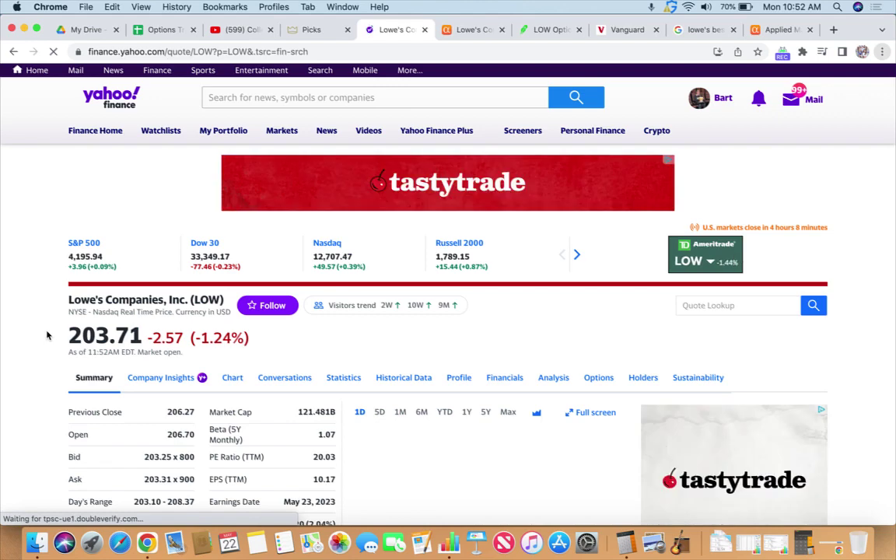
scroll(47, 335, down, 1)
scroll(46, 336, down, 1)
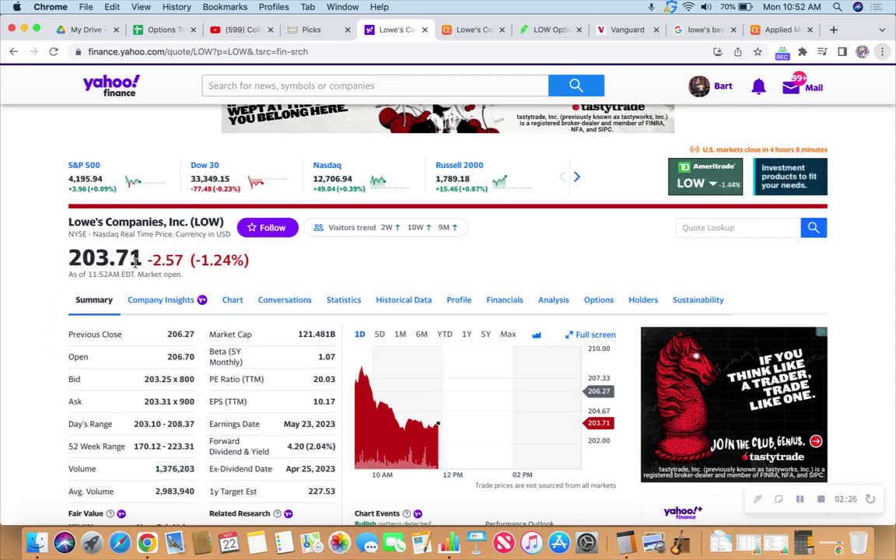
double_click(164, 260)
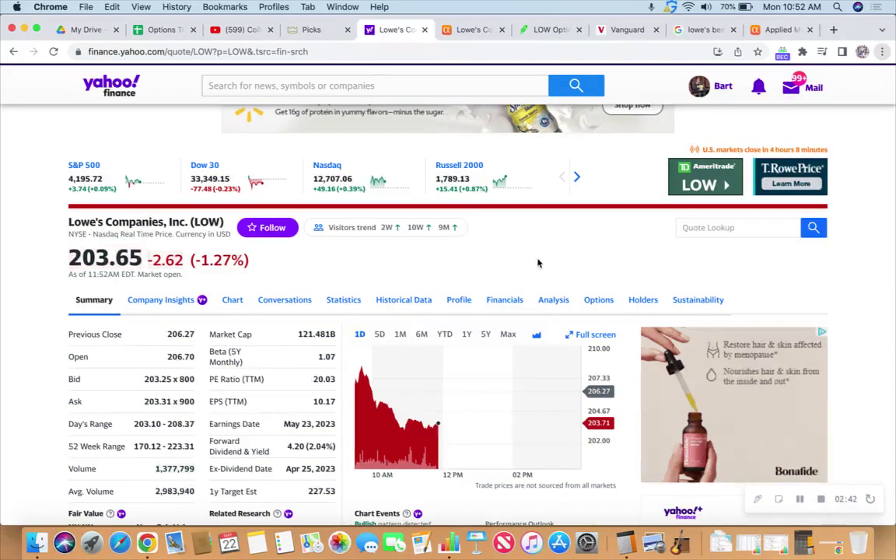
- Switch to the Robinhood LOW options chain and inspect the details of the $190 put expiring May 26
click(552, 30)
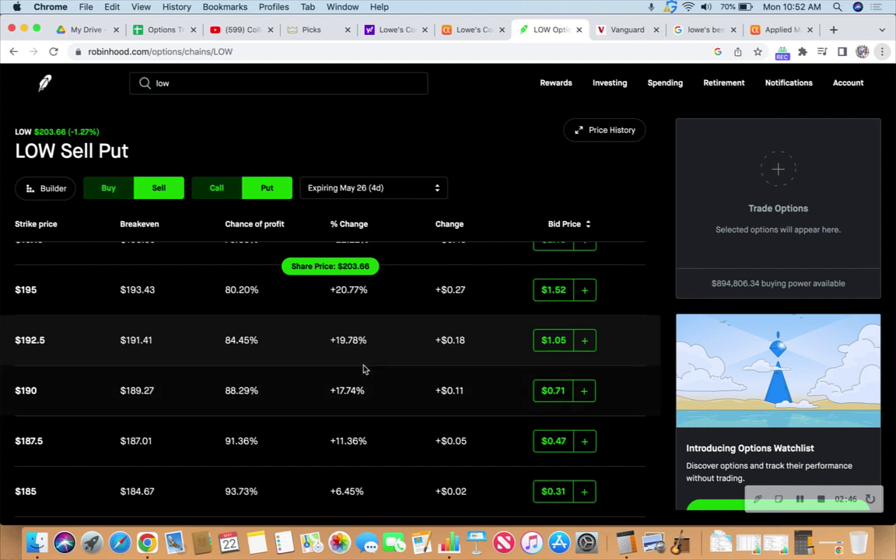
click(274, 394)
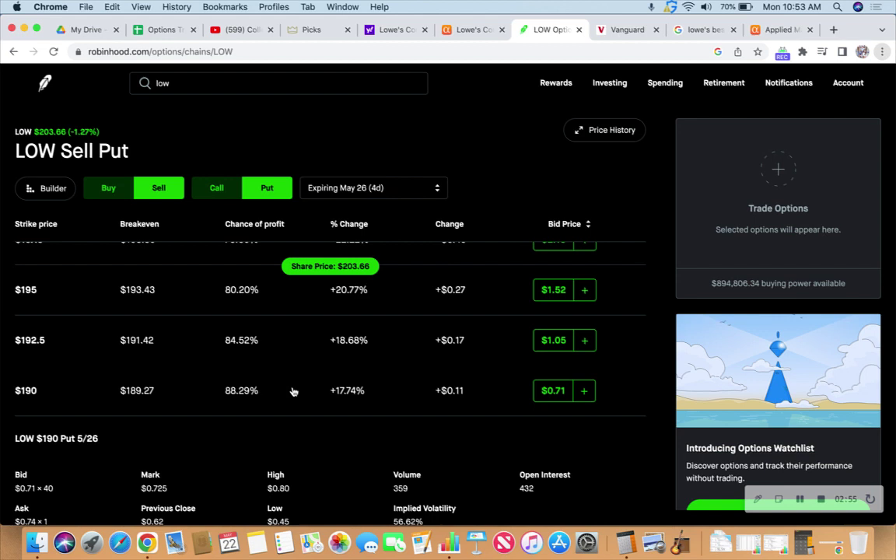
click(293, 391)
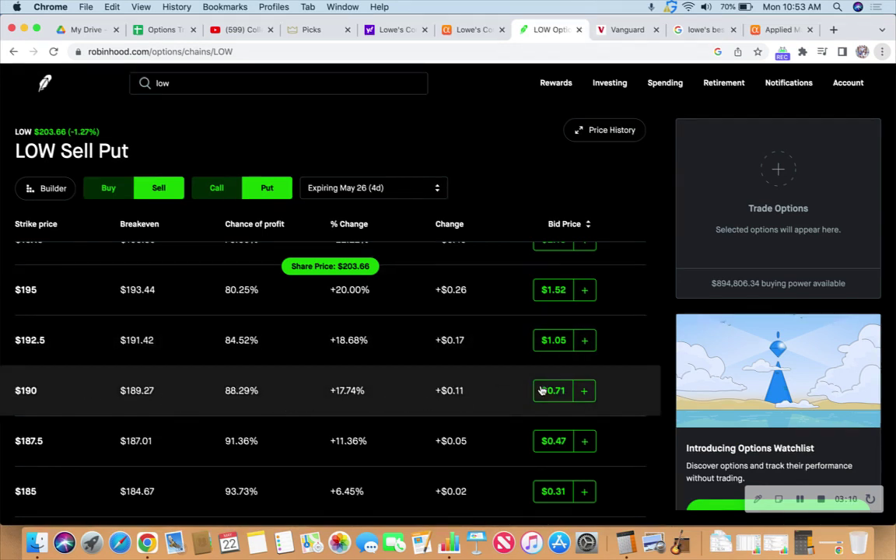
- Build a LOW put credit spread expiring May 26 by selling the $190 put and buying the $185 put, and review its profit and loss
click(584, 392)
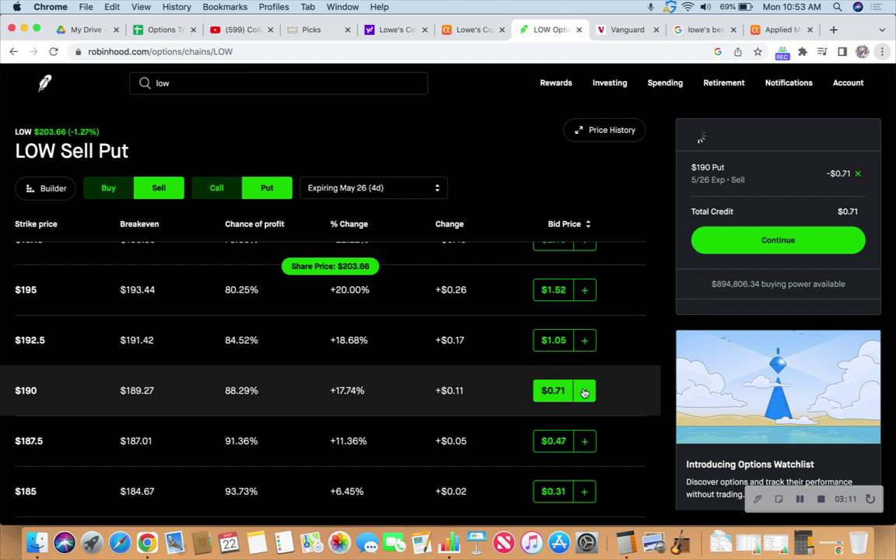
click(108, 188)
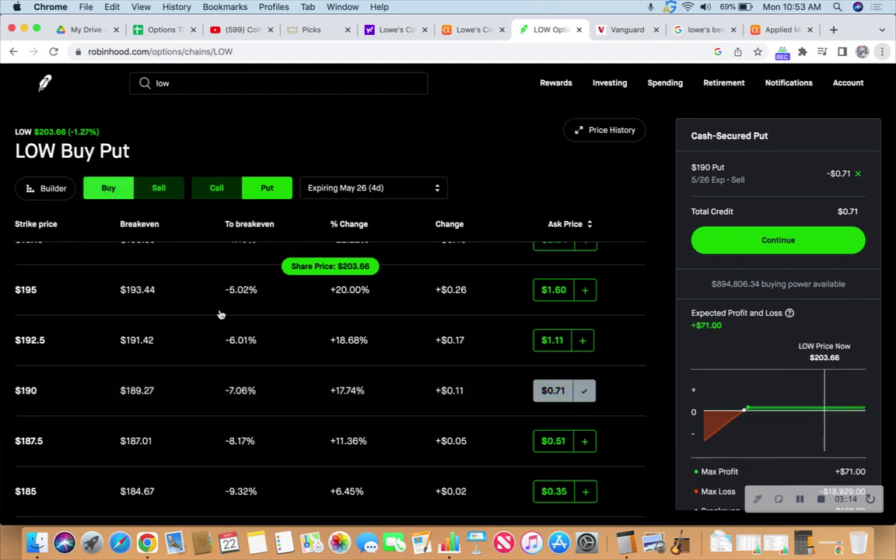
click(583, 491)
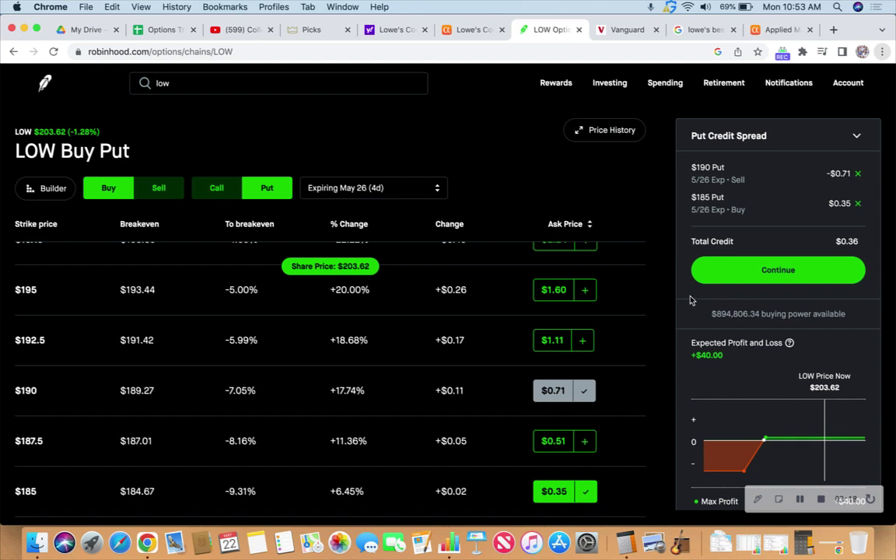
scroll(689, 300, down, 3)
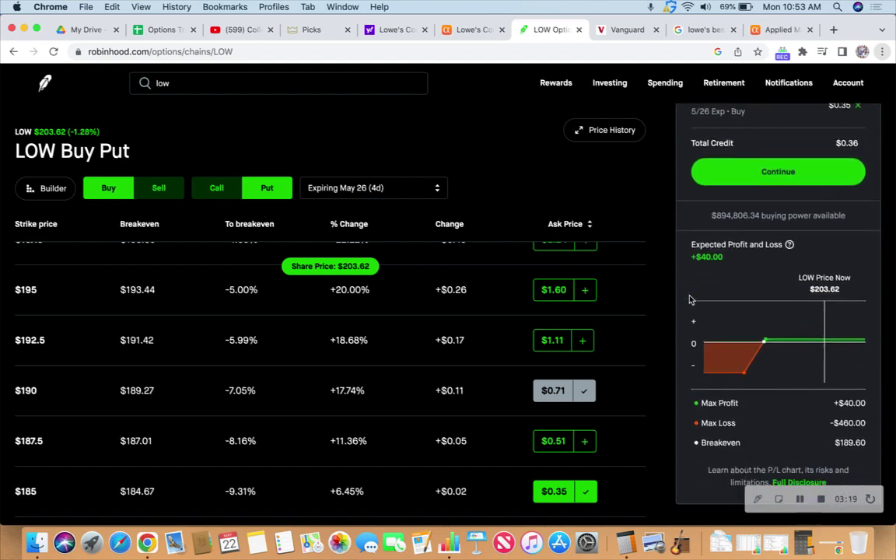
scroll(690, 300, down, 1)
scroll(690, 296, up, 4)
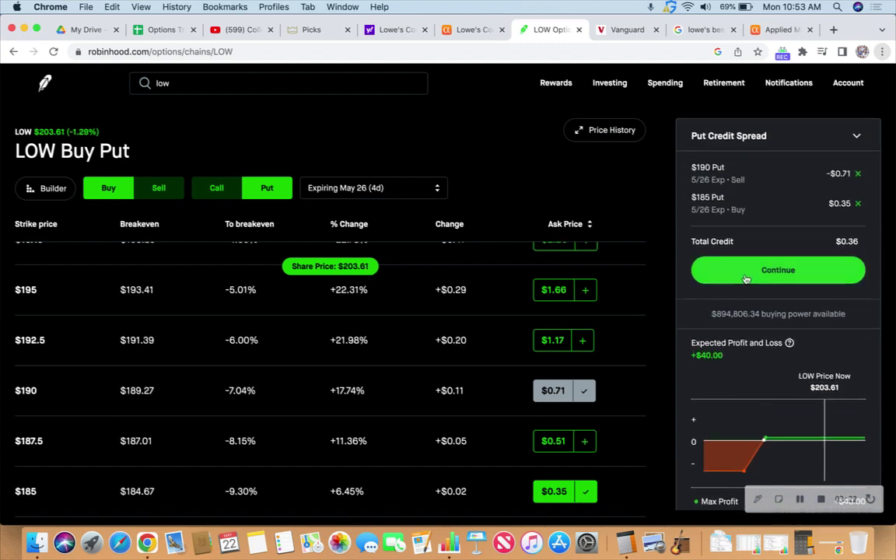
- Continue to the spread's order form and set 3 contracts with a limit price of $0.39
click(746, 274)
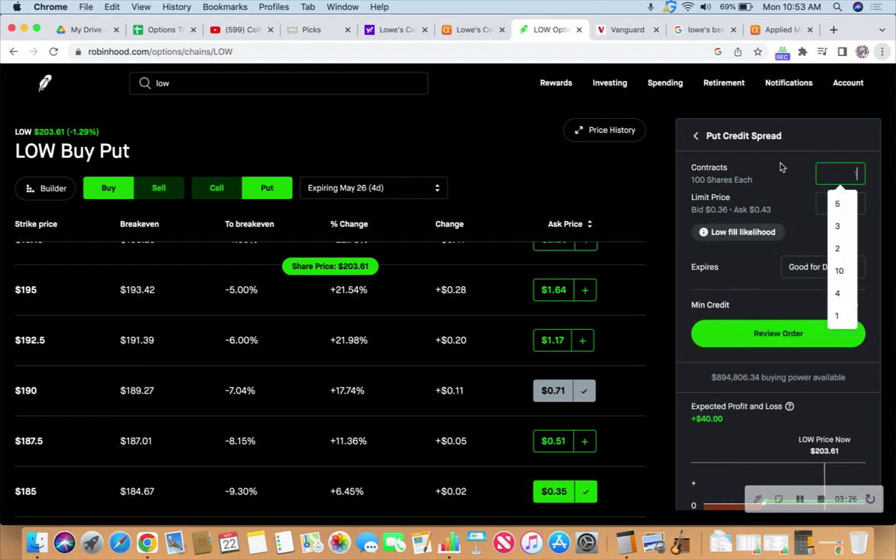
text(3)
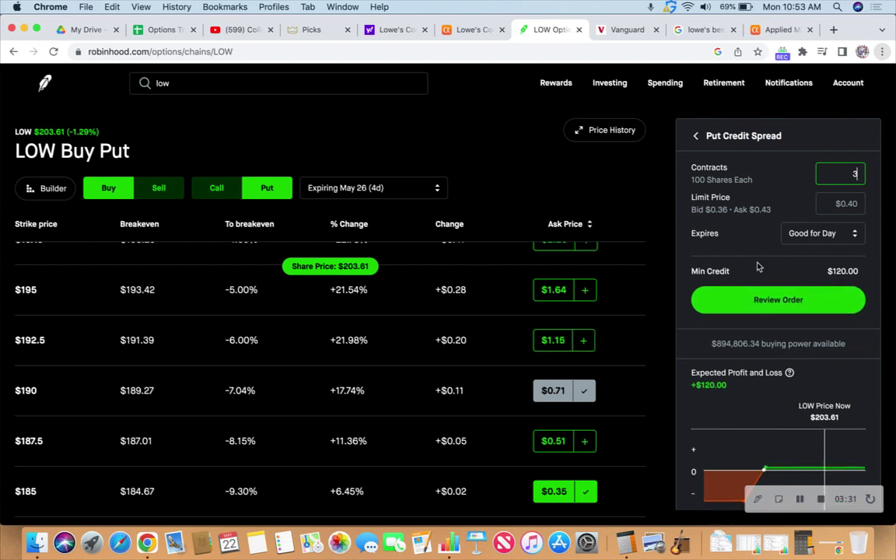
key(Tab)
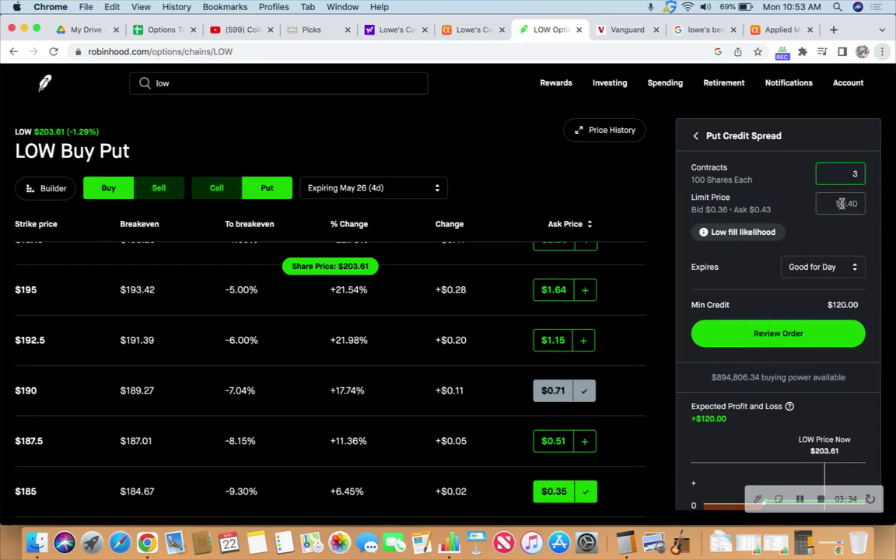
text(0.39)
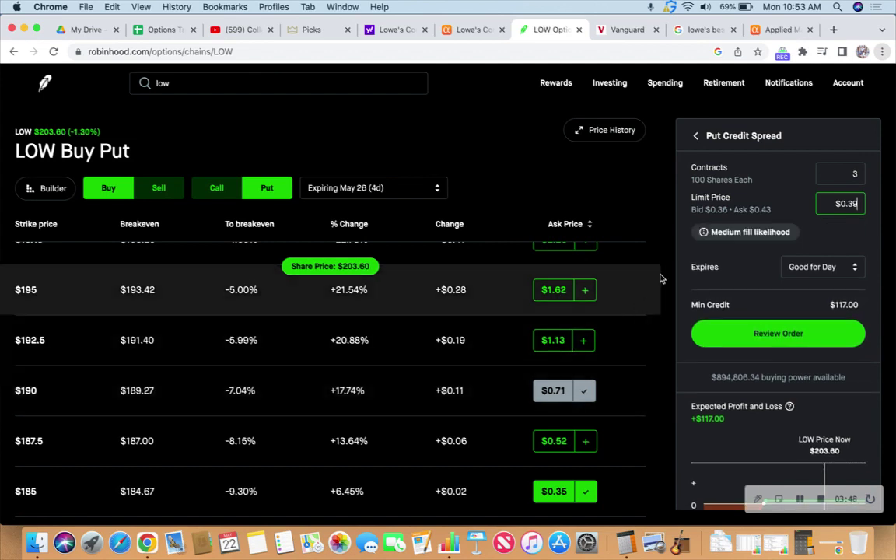
- Review the put credit spread order and submit it
click(789, 336)
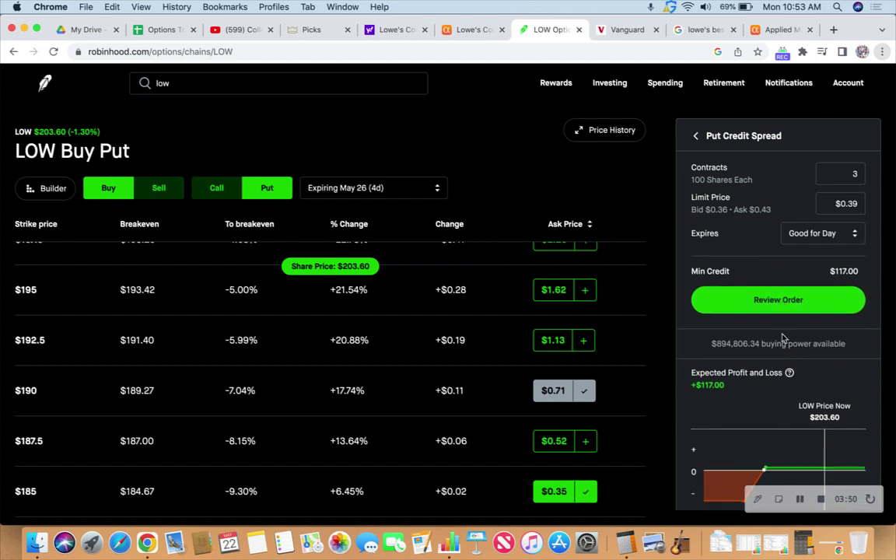
click(785, 306)
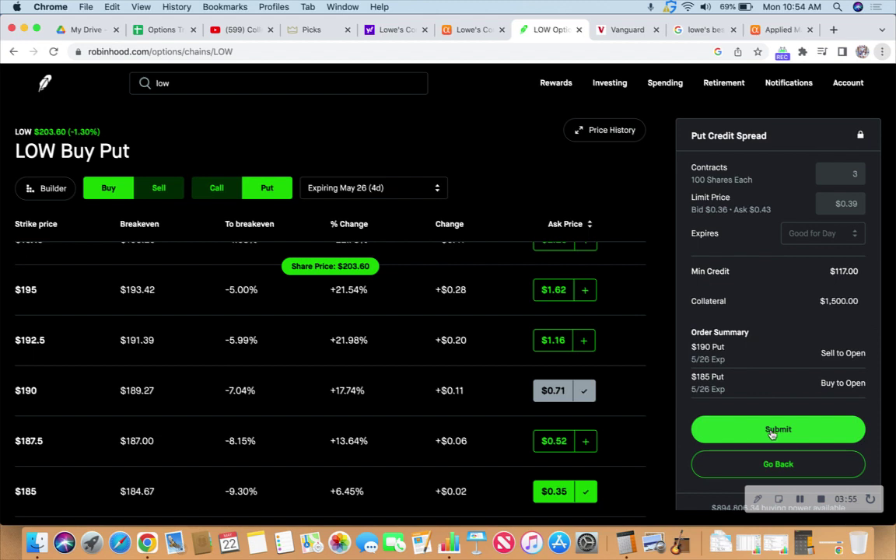
click(773, 432)
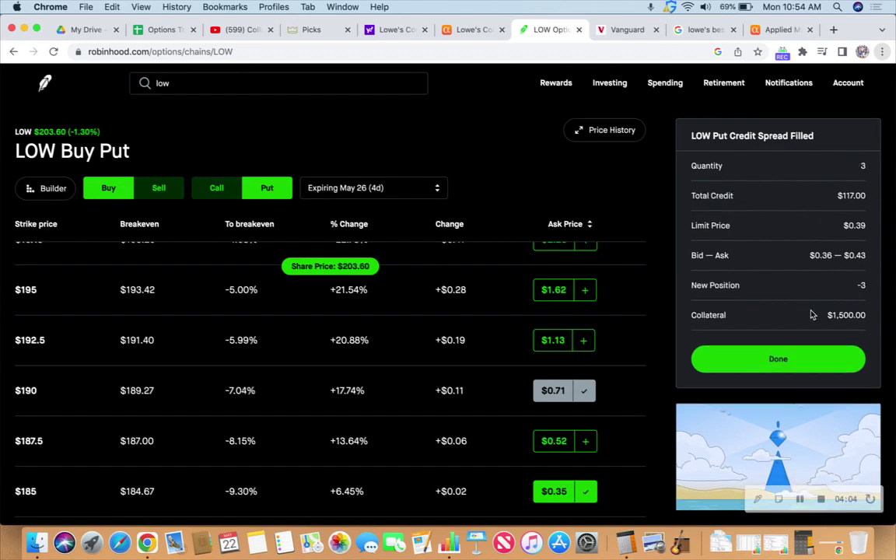
- Switch to Calculator and divide the 117 credit by the 1500 collateral to get the trade's return
click(642, 542)
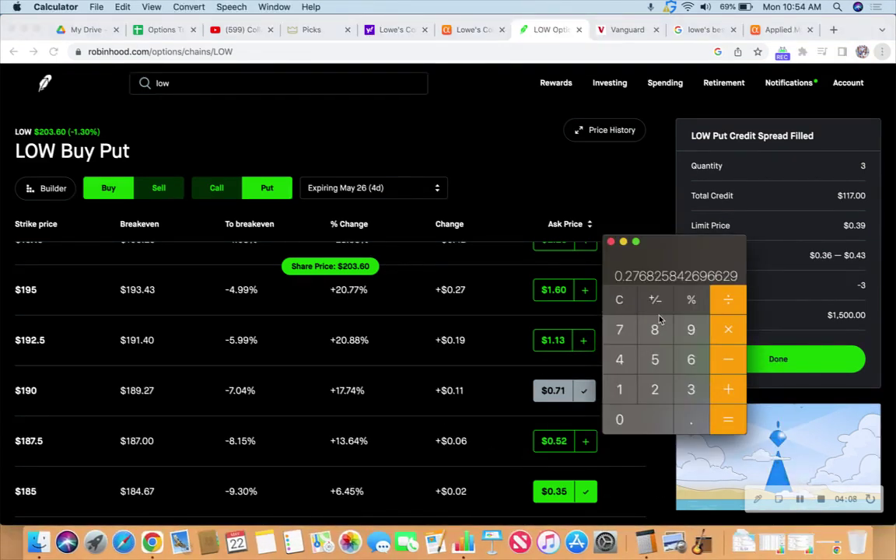
text(117)
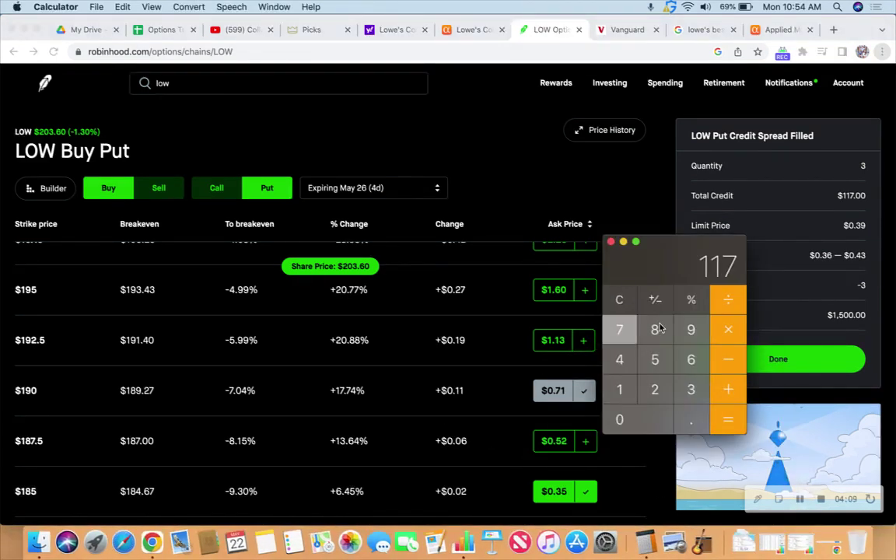
key(slash)
text(150)
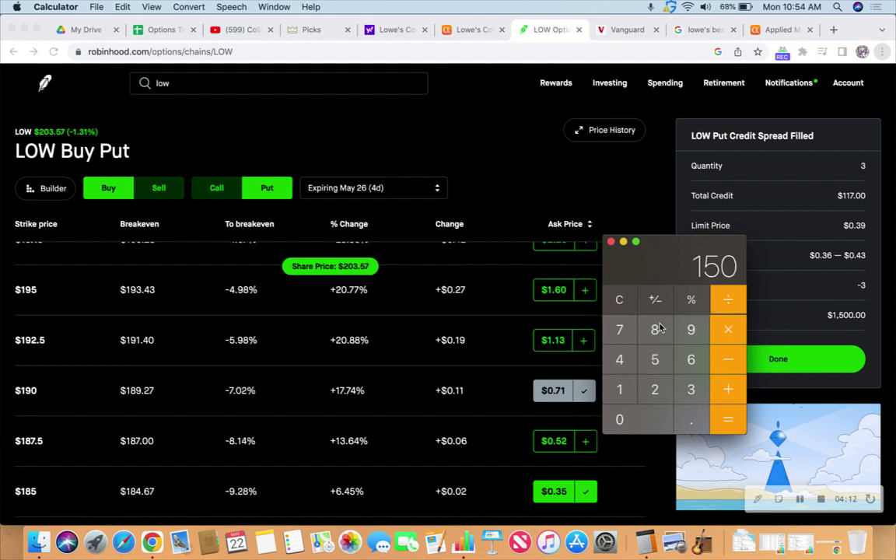
text(0)
key(Return)
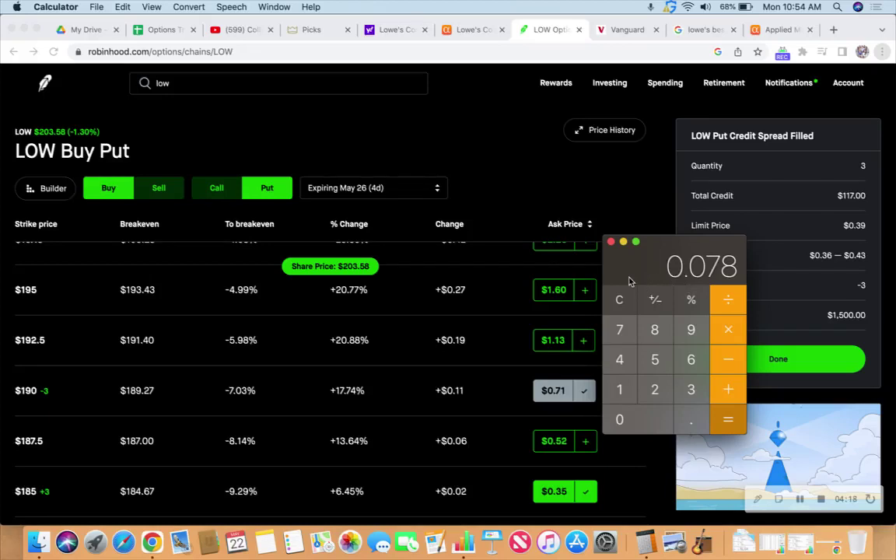
- Annualize the calculated return by dividing it by 4 and multiplying by 365, and minimize the calculator
key(4)
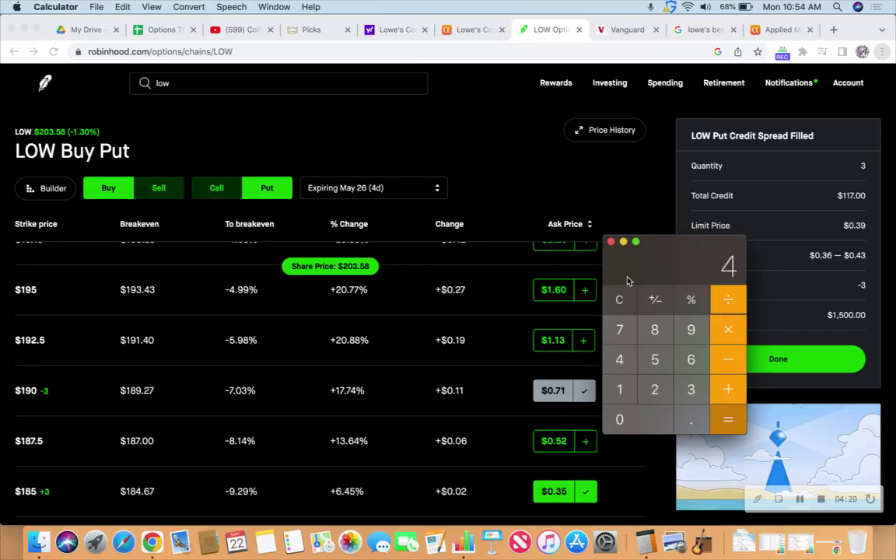
key(asterisk)
text(36)
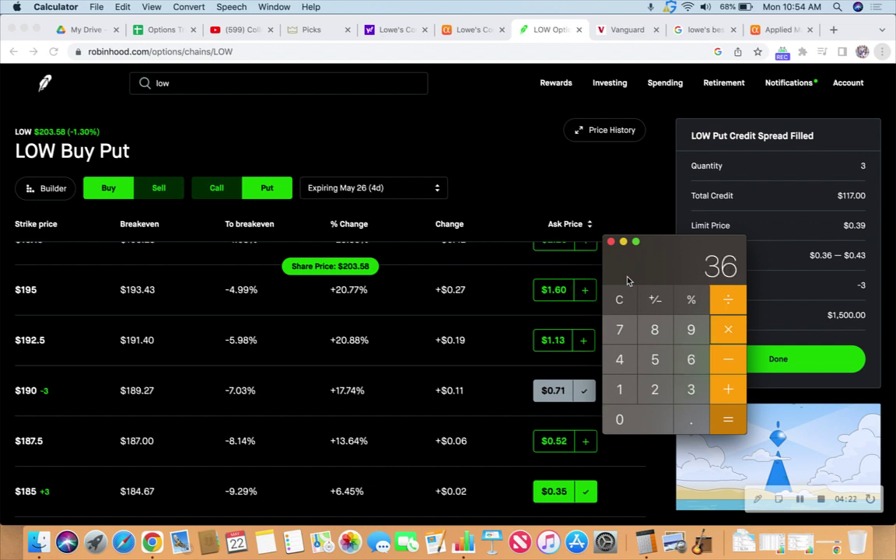
key(Escape)
text(7.1175)
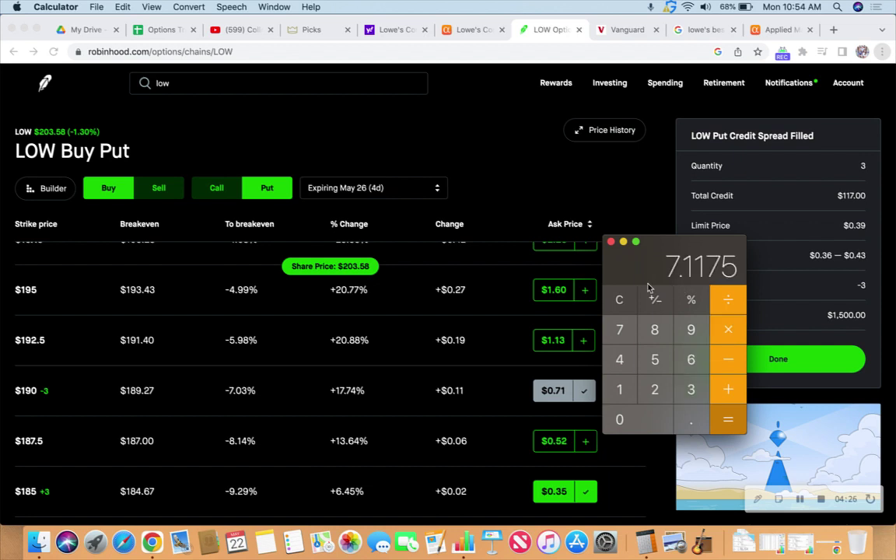
click(623, 243)
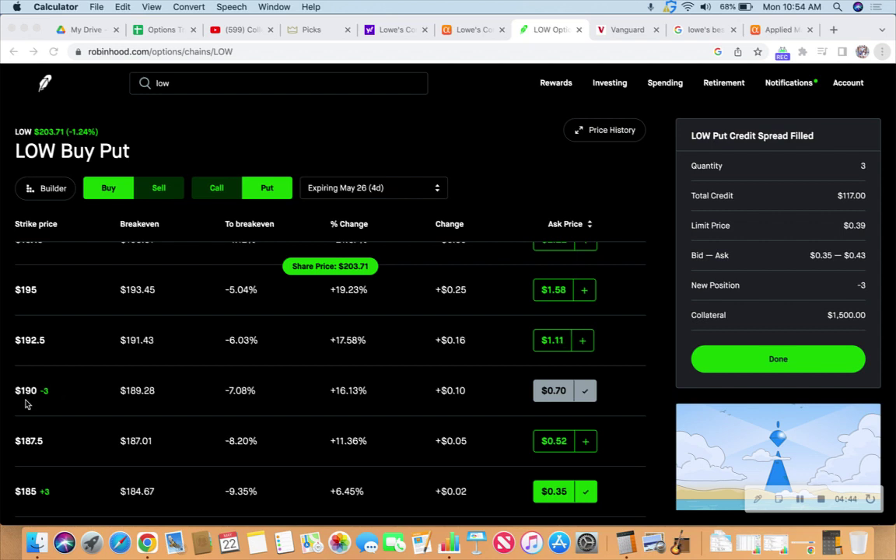
- Switch to the Seeking Alpha page for Lowe's and open its dividend scorecard
click(450, 31)
click(451, 31)
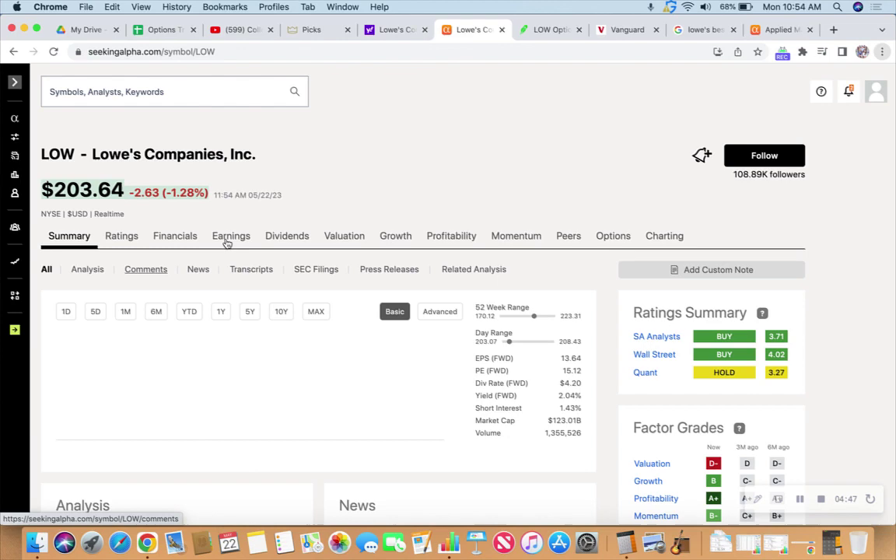
click(284, 240)
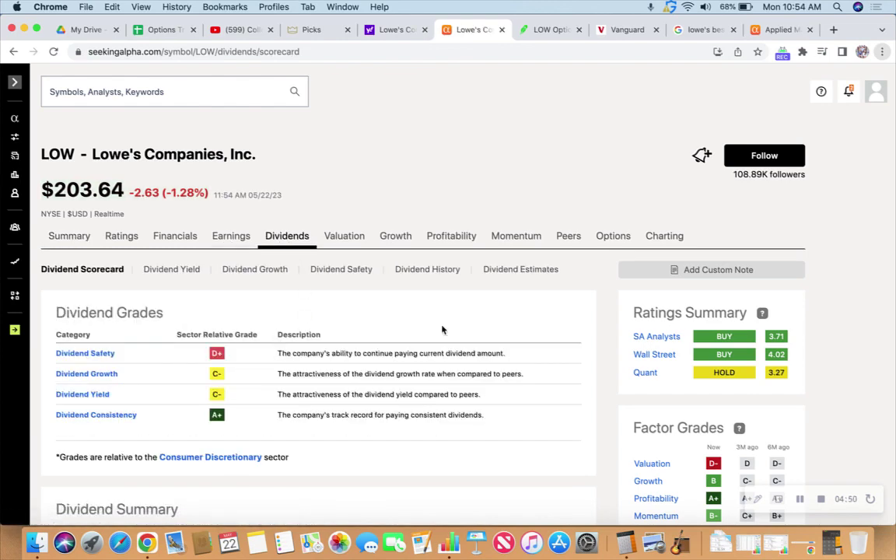
- Find Lowe's annual dividend payout, divide 4.2 by the 190 strike in Calculator to get the yield, and minimize the calculator
scroll(540, 321, down, 3)
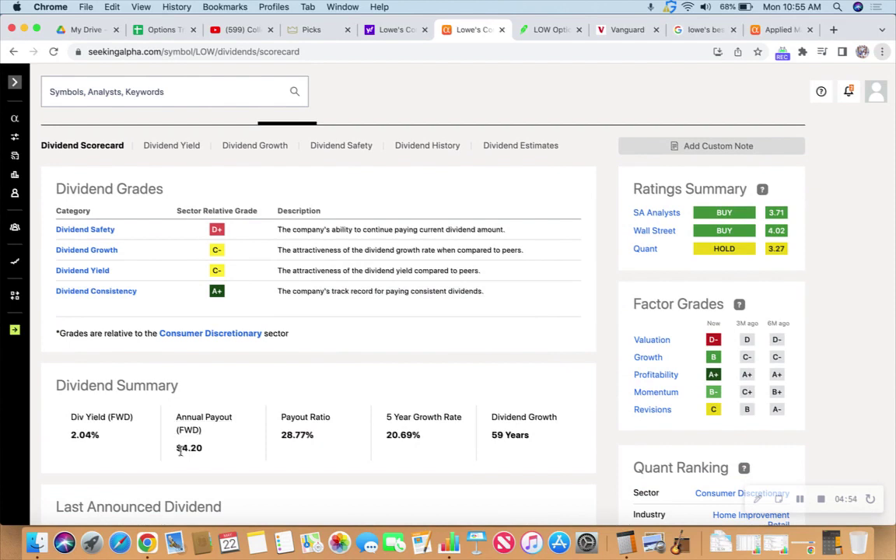
drag(177, 453, 203, 452)
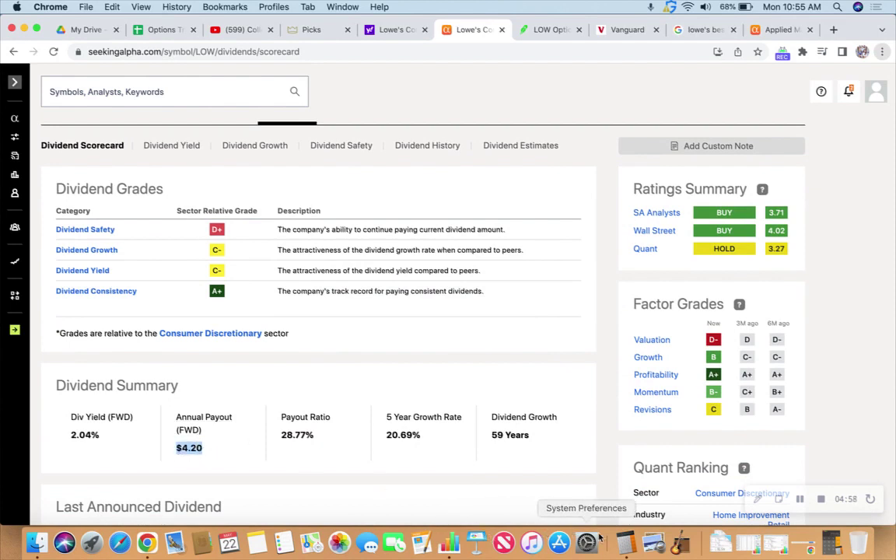
click(630, 543)
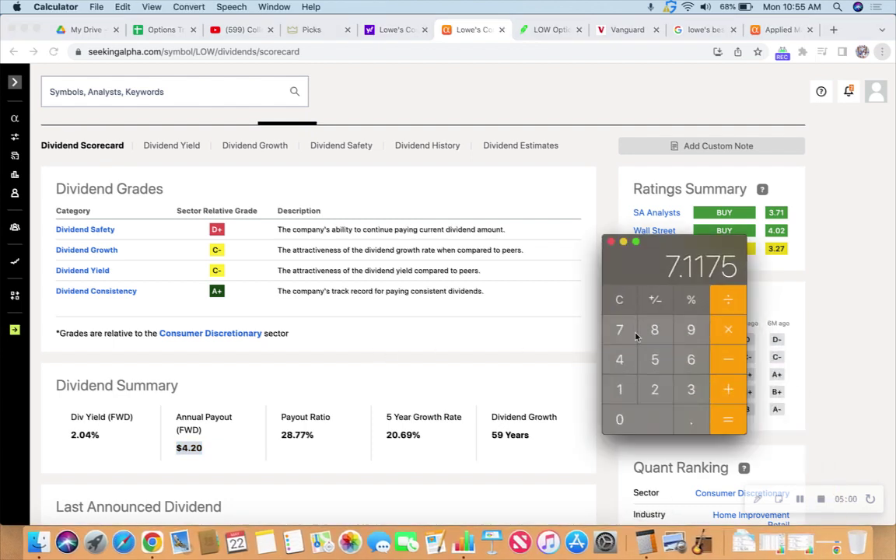
text(4.2)
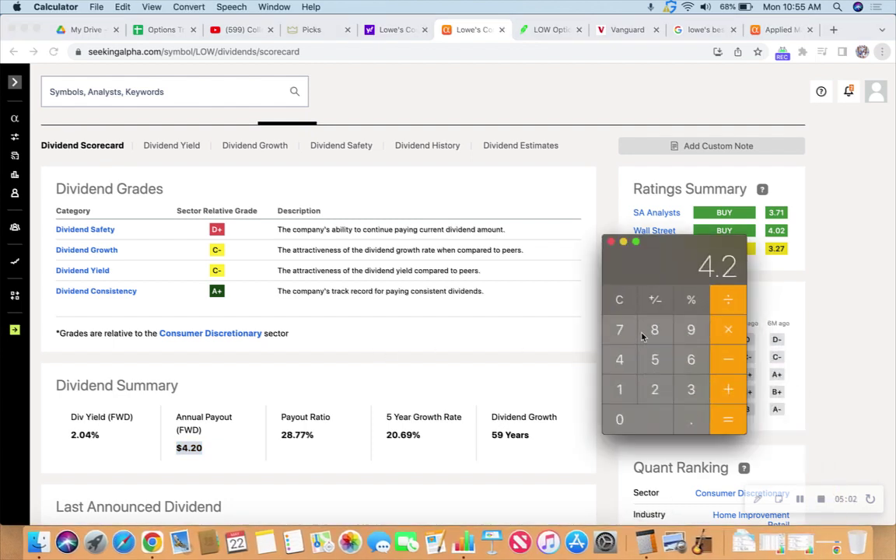
text(/190)
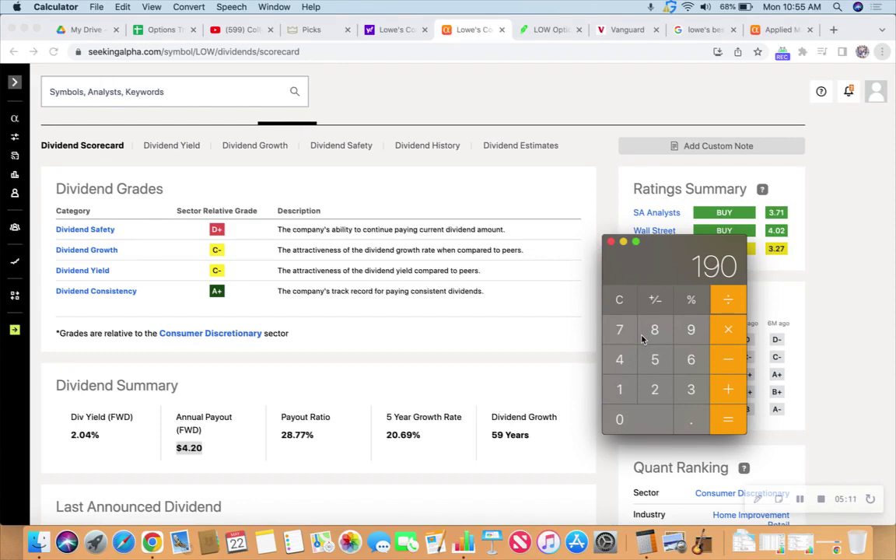
key(Return)
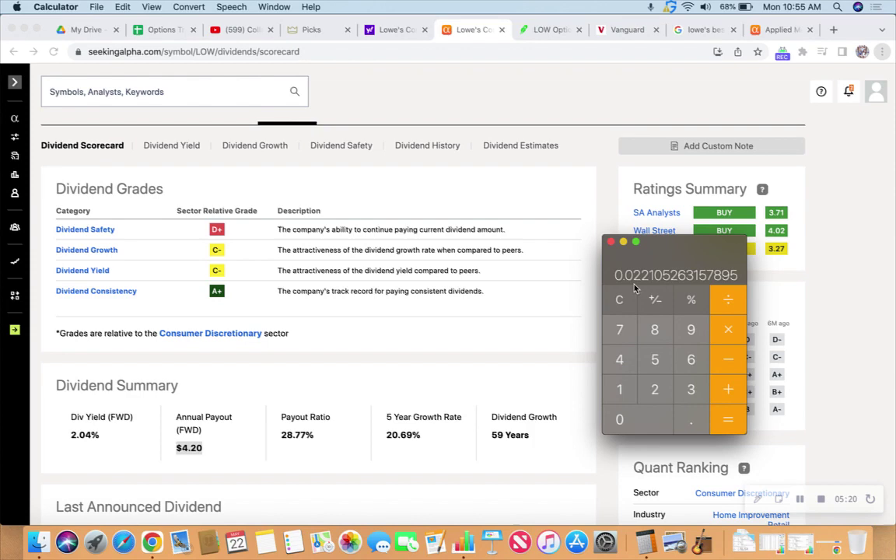
click(623, 242)
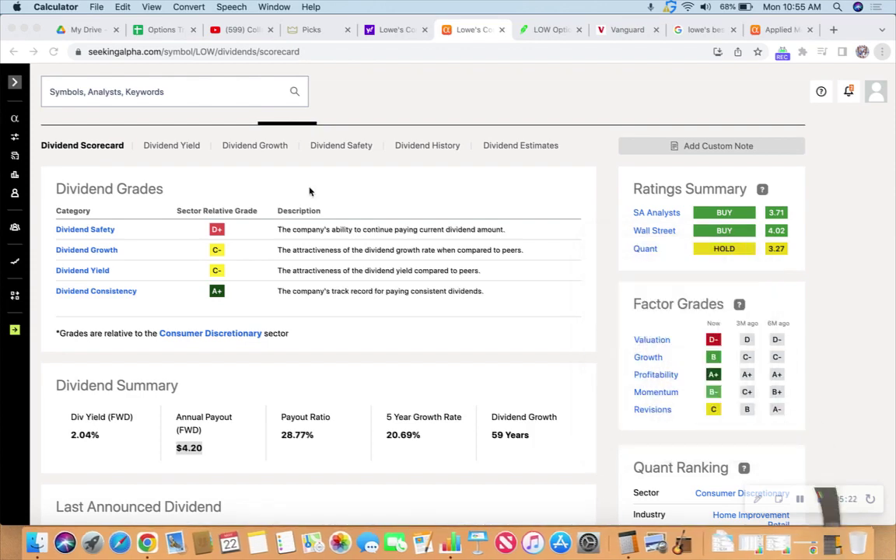
- Open the Dividend Yield page for Lowe's and review its yield grades, including the 4 Year Average Dividend Yield
click(170, 148)
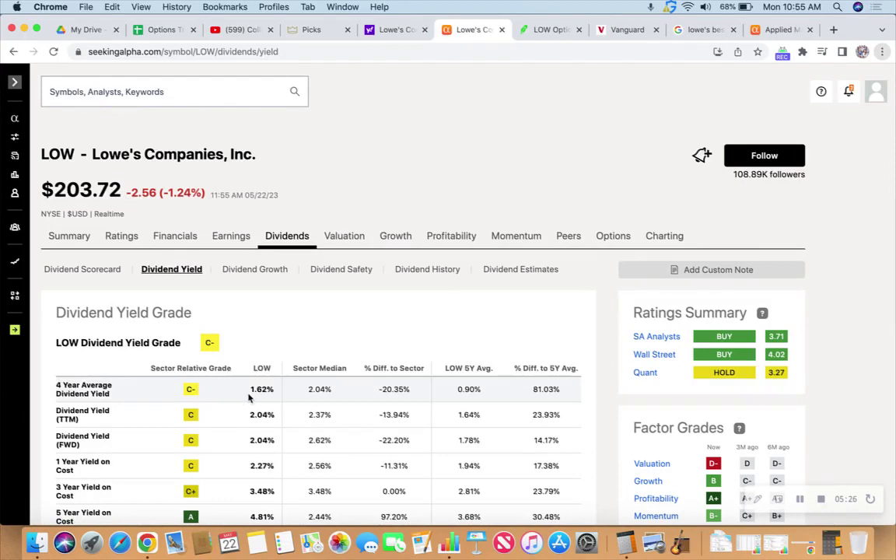
drag(250, 395, 270, 391)
click(460, 327)
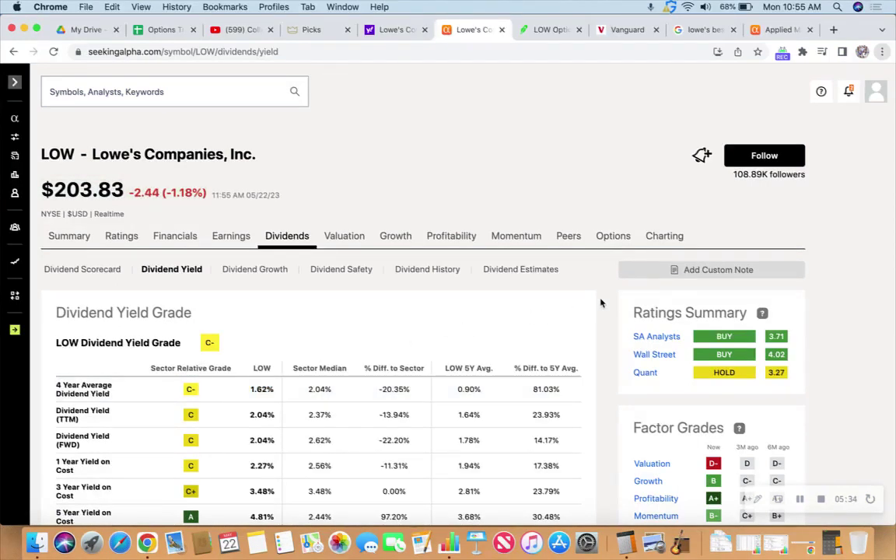
scroll(602, 300, down, 2)
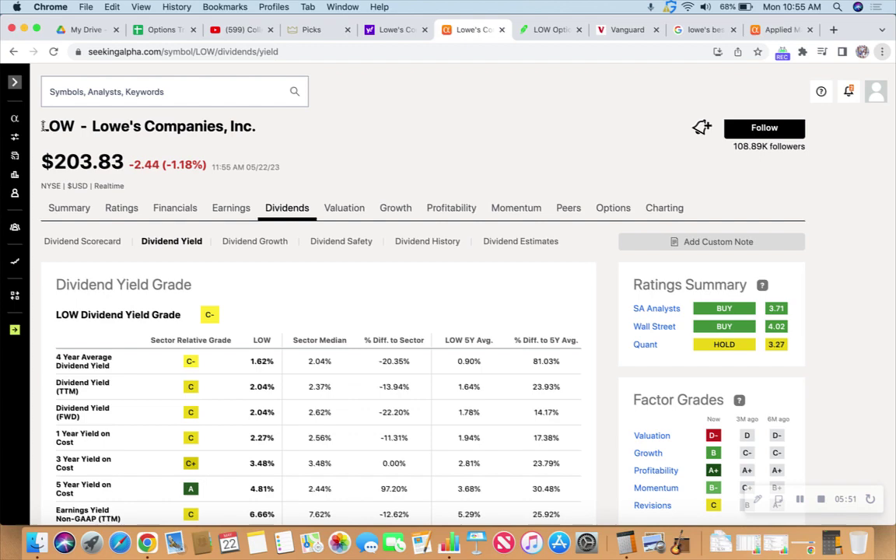
drag(43, 126, 73, 126)
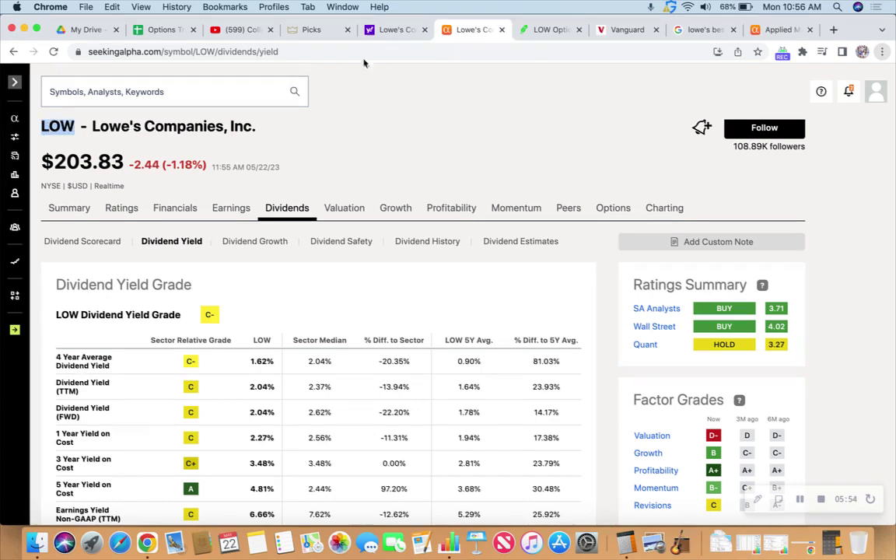
- Switch to the Yahoo Finance page for Lowe's, check the PE Ratio, and open Statistics to review trailing and forward P/E
click(385, 30)
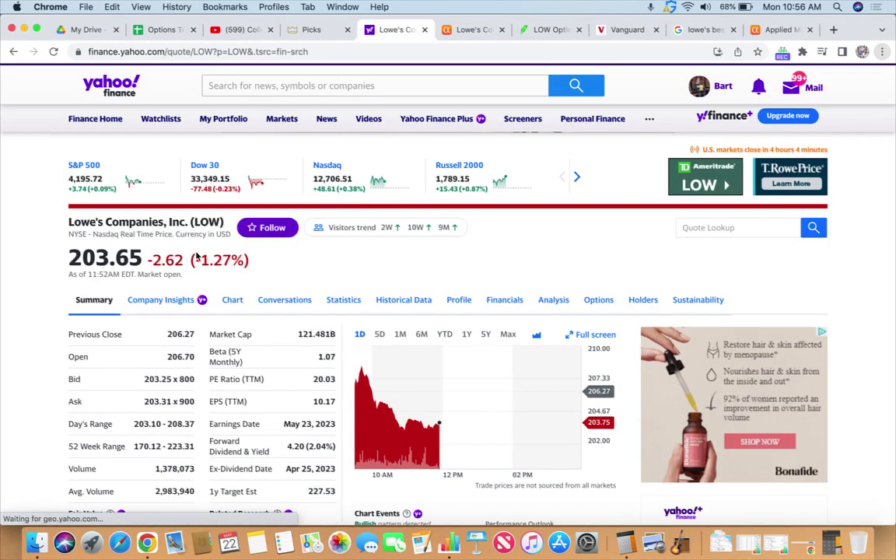
scroll(64, 330, down, 2)
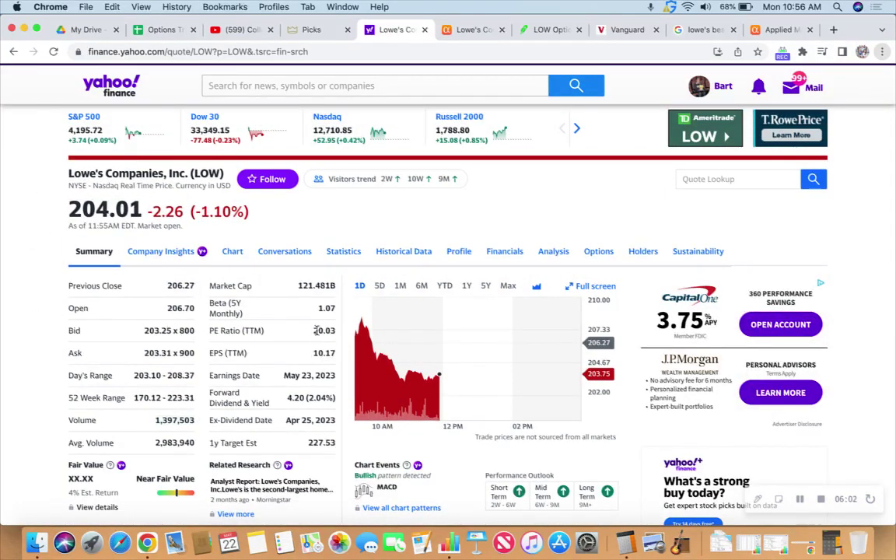
drag(315, 330, 257, 447)
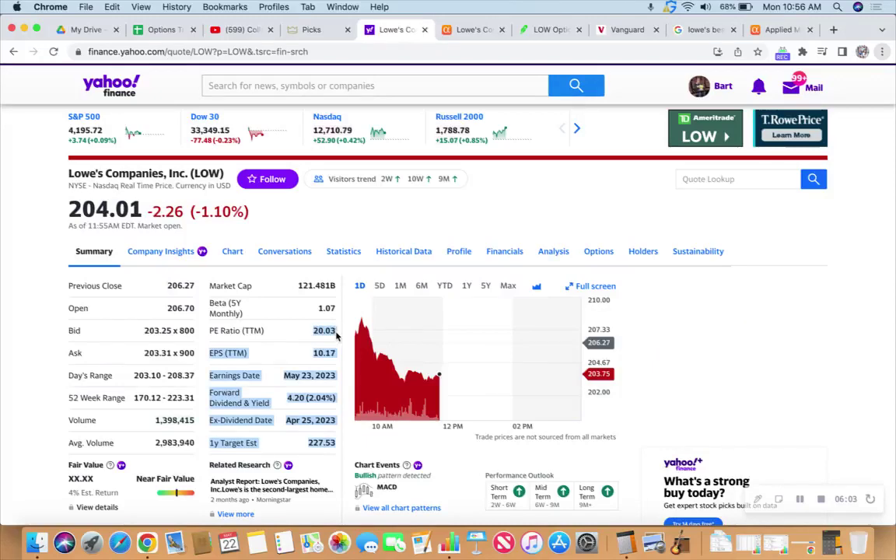
click(206, 265)
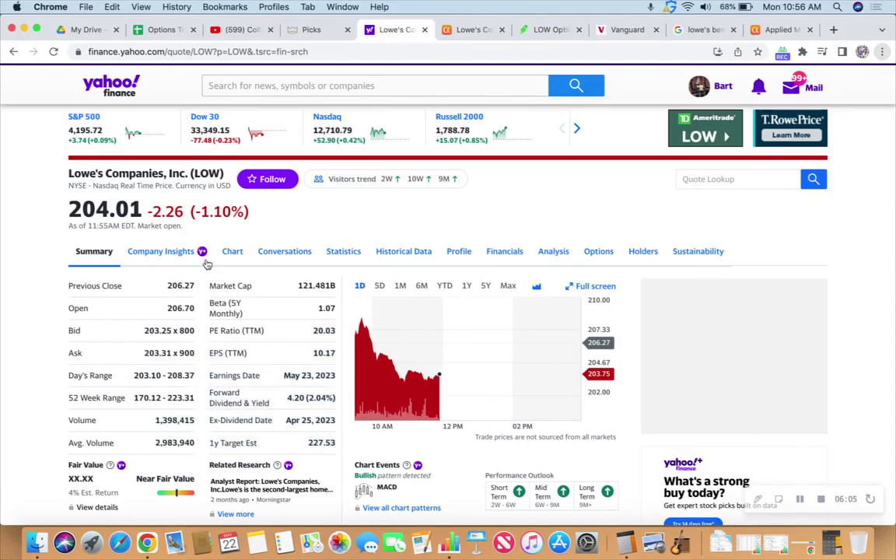
click(336, 257)
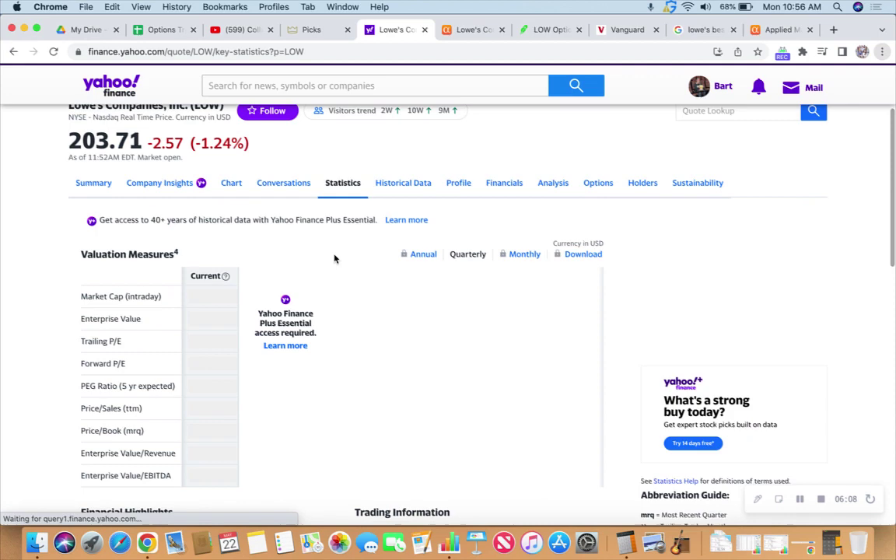
scroll(292, 363, down, 3)
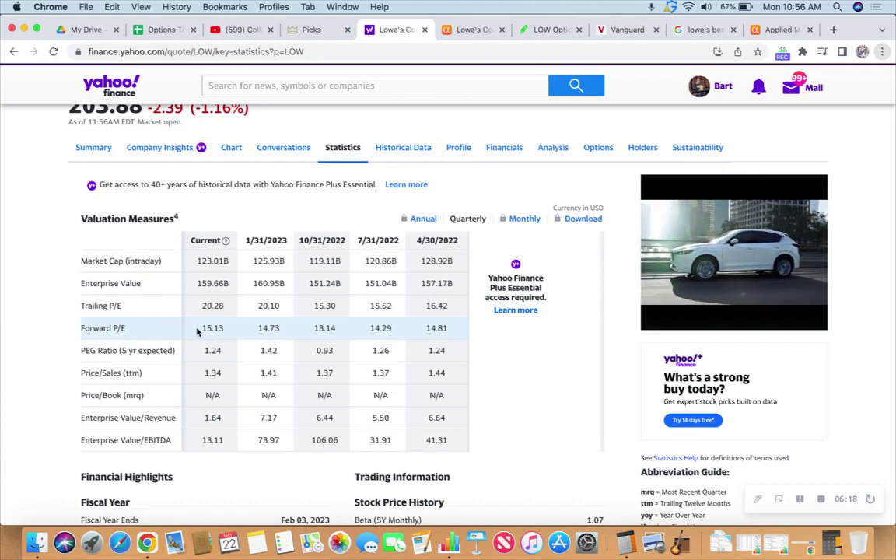
- Search Yahoo Finance for hd, open The Home Depot, Inc. quote and check its PE Ratio (TTM)
click(263, 86)
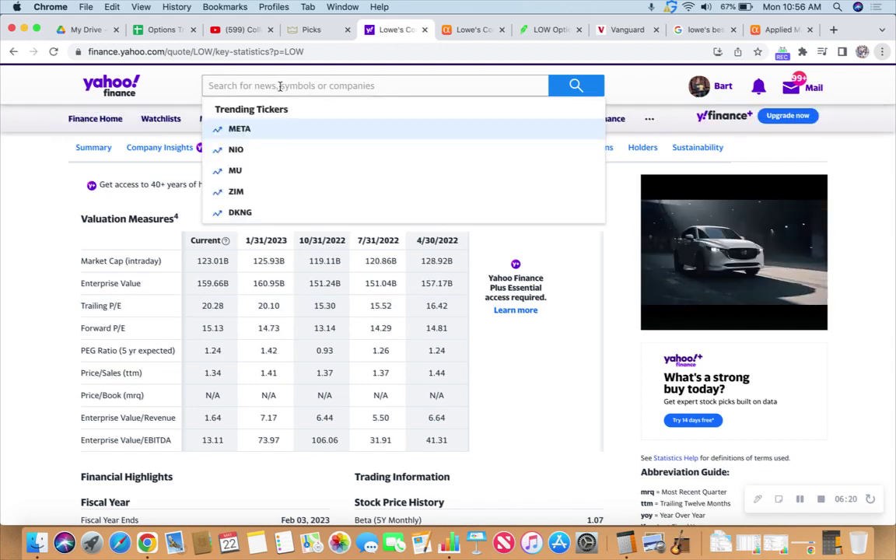
text(hd)
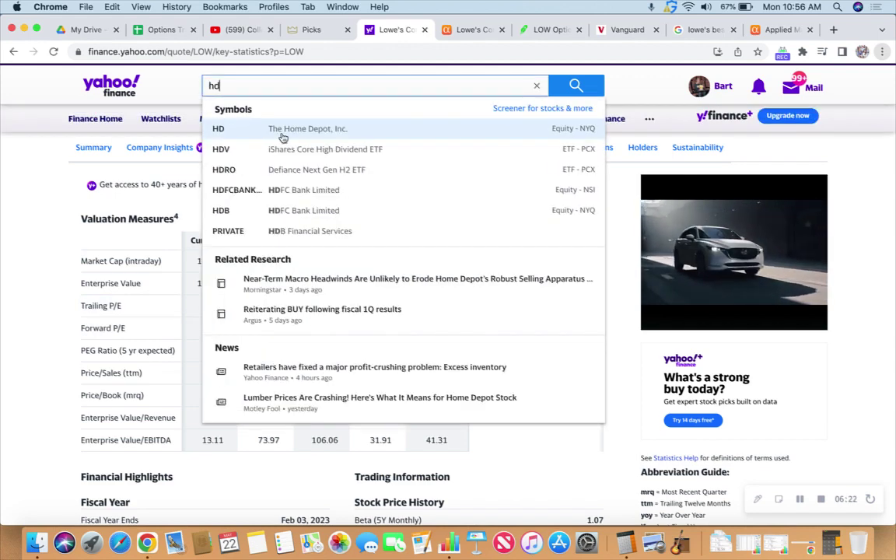
click(271, 134)
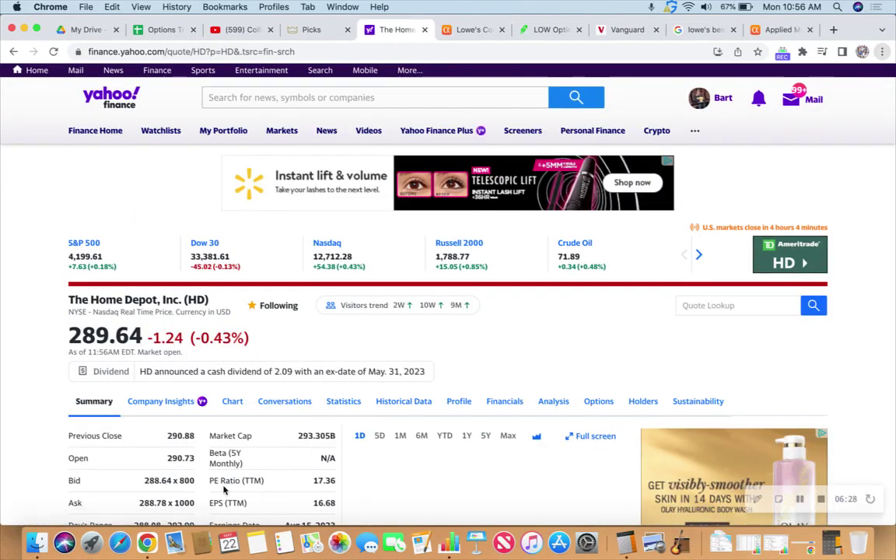
drag(279, 486, 337, 486)
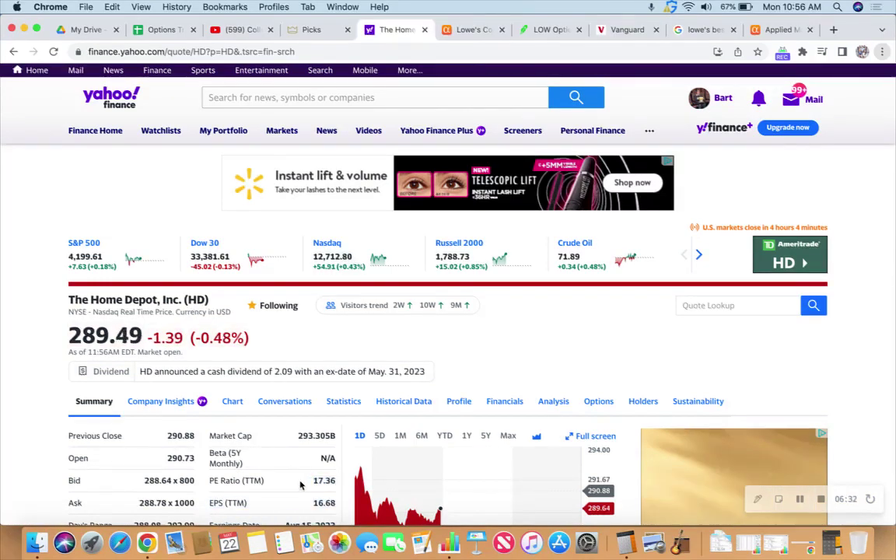
click(270, 480)
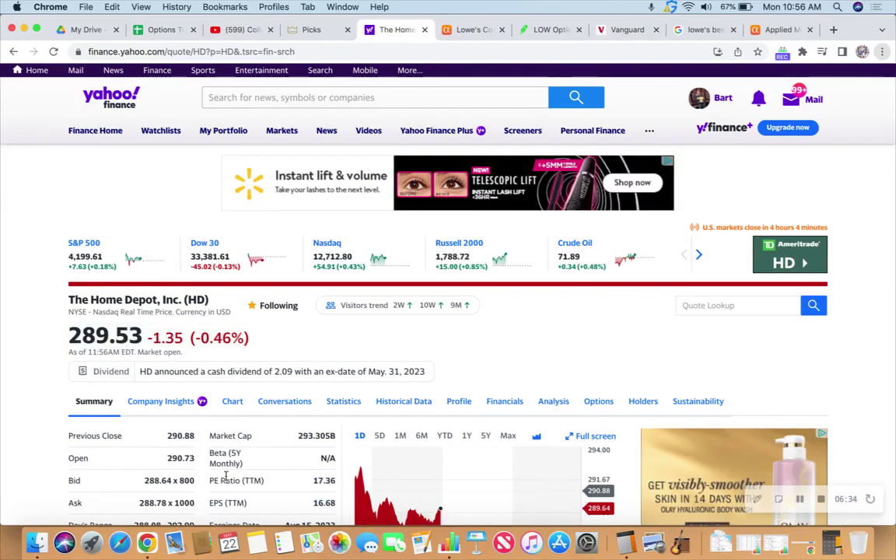
- Open Home Depot's Statistics page and examine its valuation measures, comparing trailing and forward P/E with Lowe's
click(332, 402)
scroll(270, 381, down, 2)
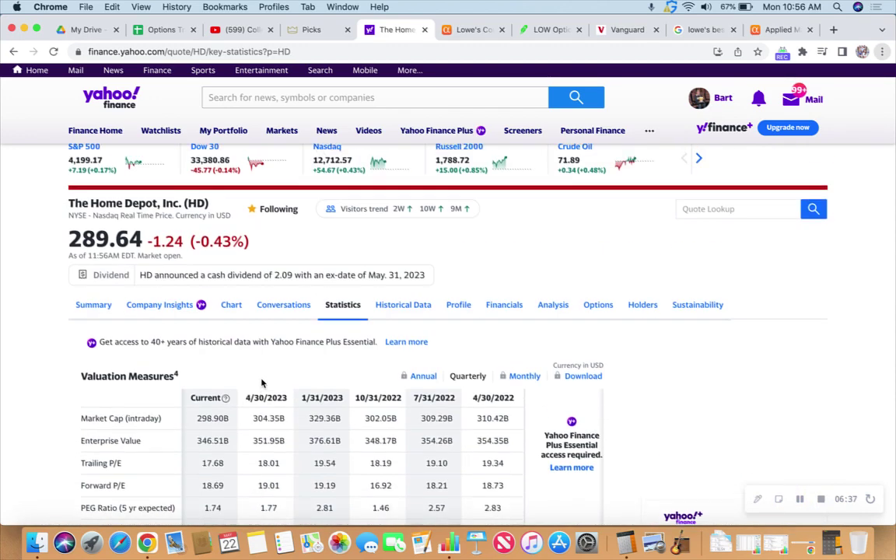
scroll(181, 414, down, 2)
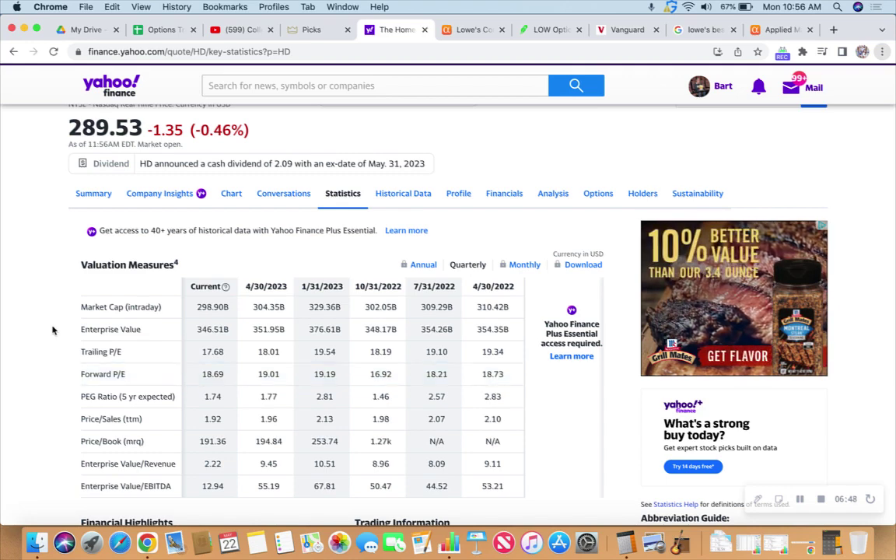
scroll(52, 330, up, 1)
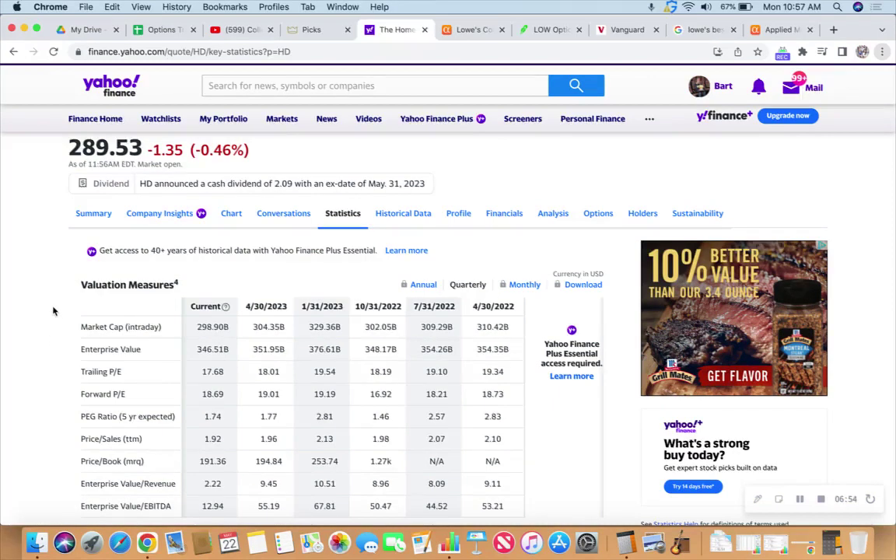
scroll(53, 314, up, 3)
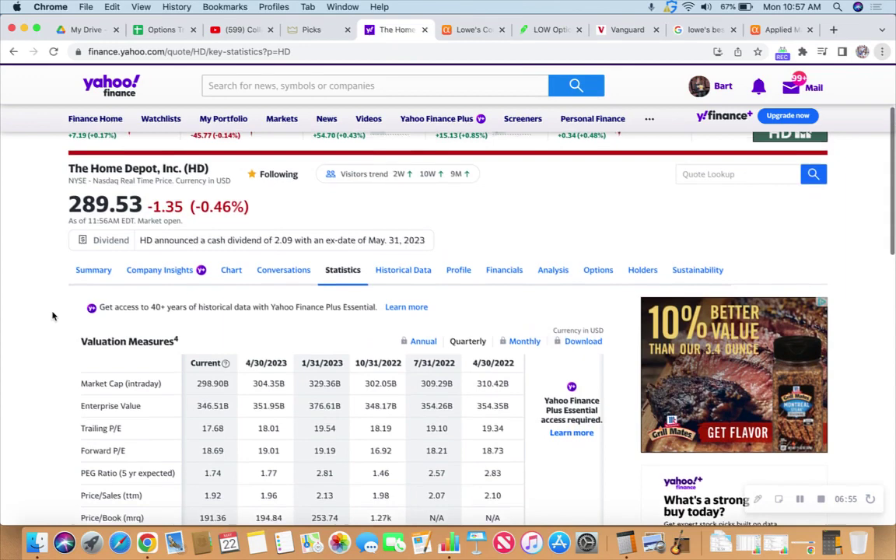
- Check today's date in the system clock and dismiss the date display
scroll(52, 315, up, 2)
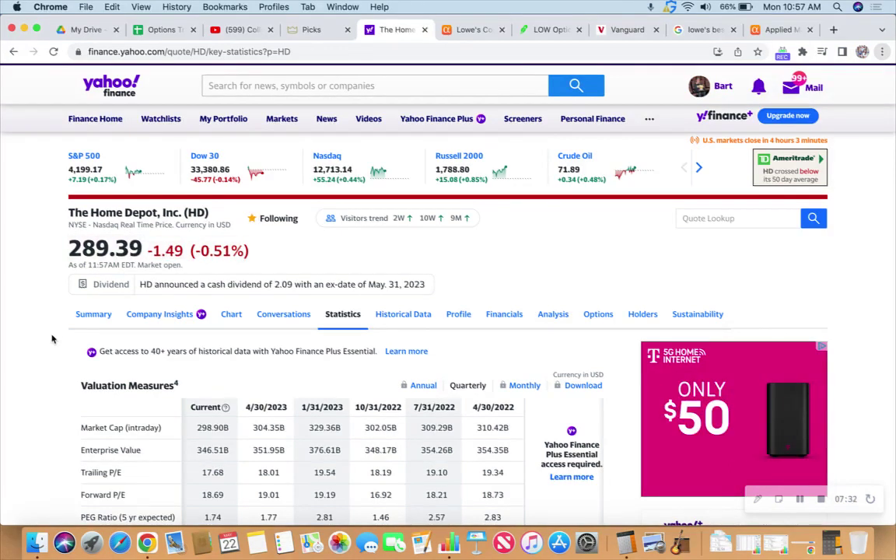
scroll(54, 346, up, 1)
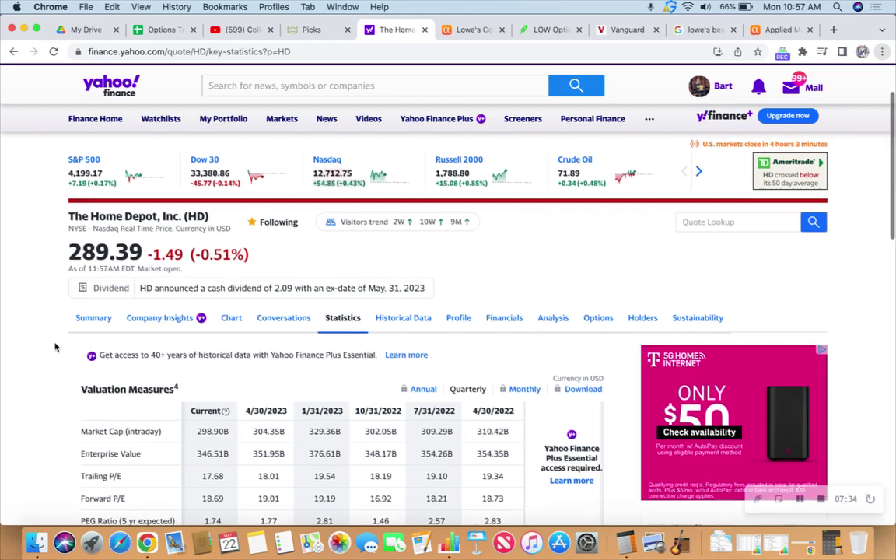
scroll(55, 346, down, 1)
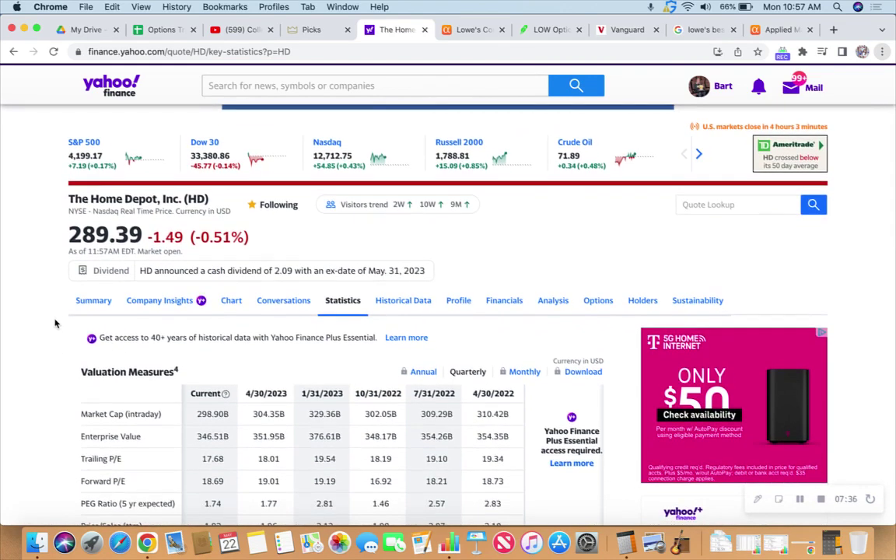
click(771, 9)
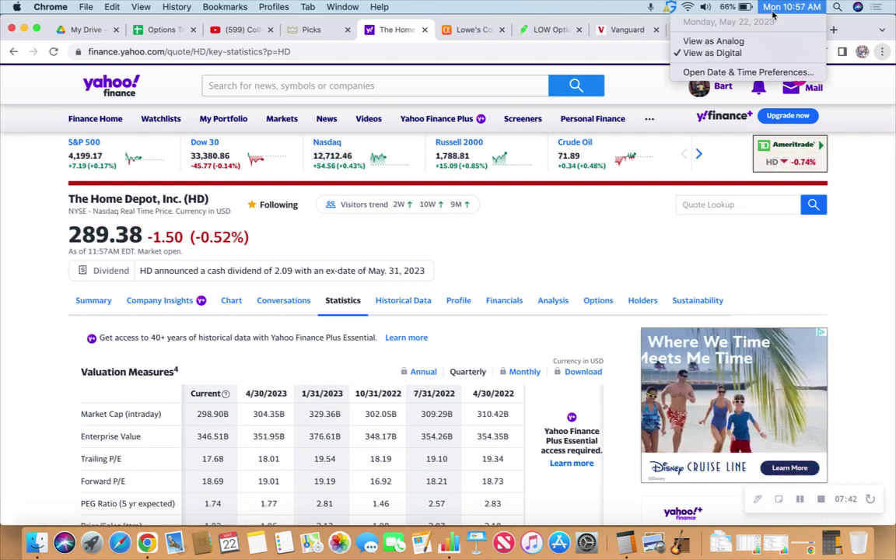
click(846, 244)
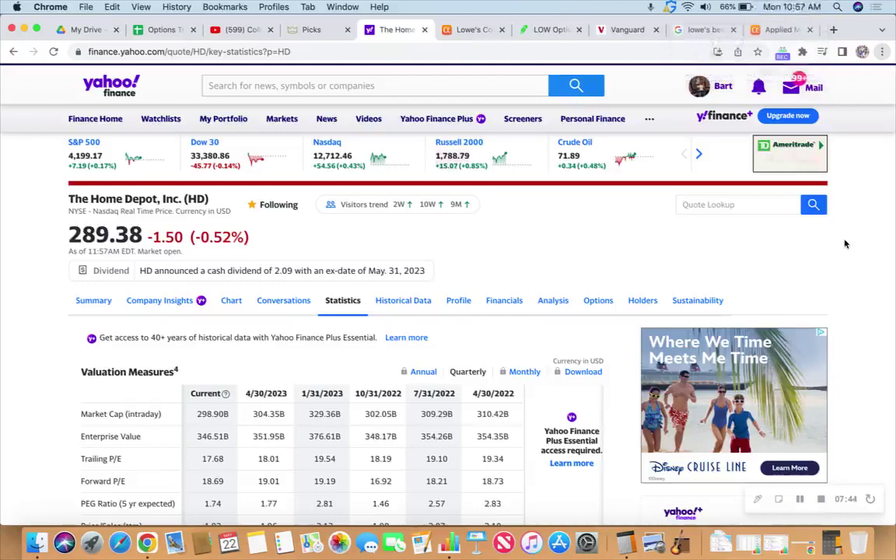